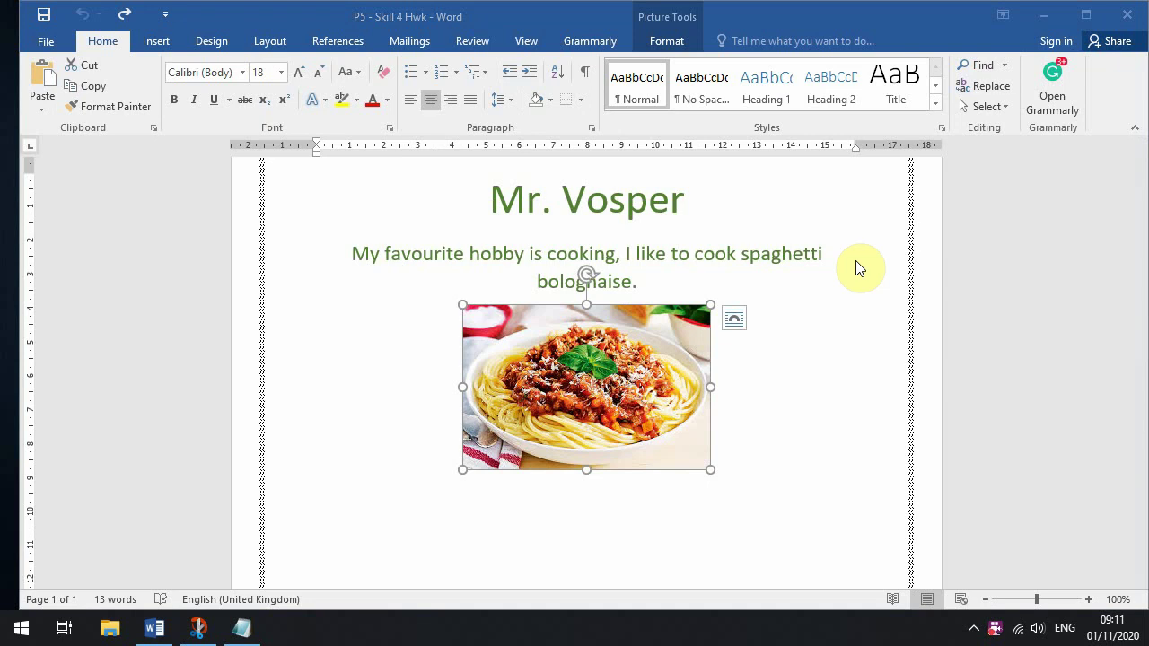
- Place the insertion point right after the word 'hobby' in the hobby sentence
scroll(857, 267, up, 2)
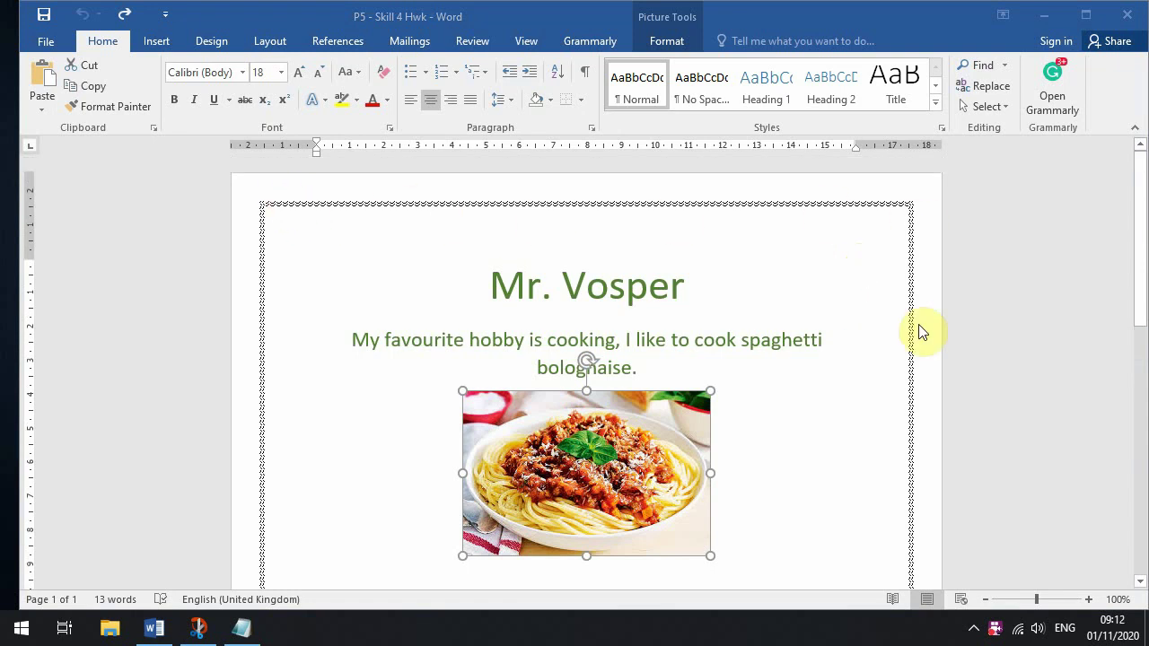
scroll(913, 493, down, 9)
scroll(913, 492, down, 6)
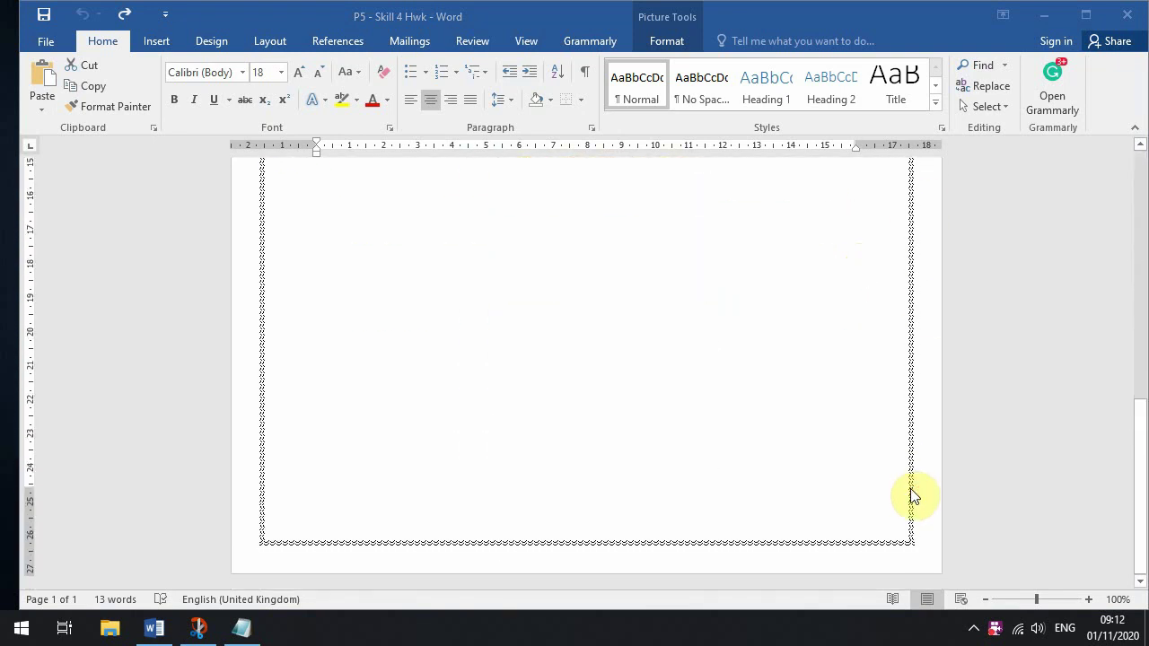
scroll(915, 494, up, 13)
scroll(915, 494, up, 2)
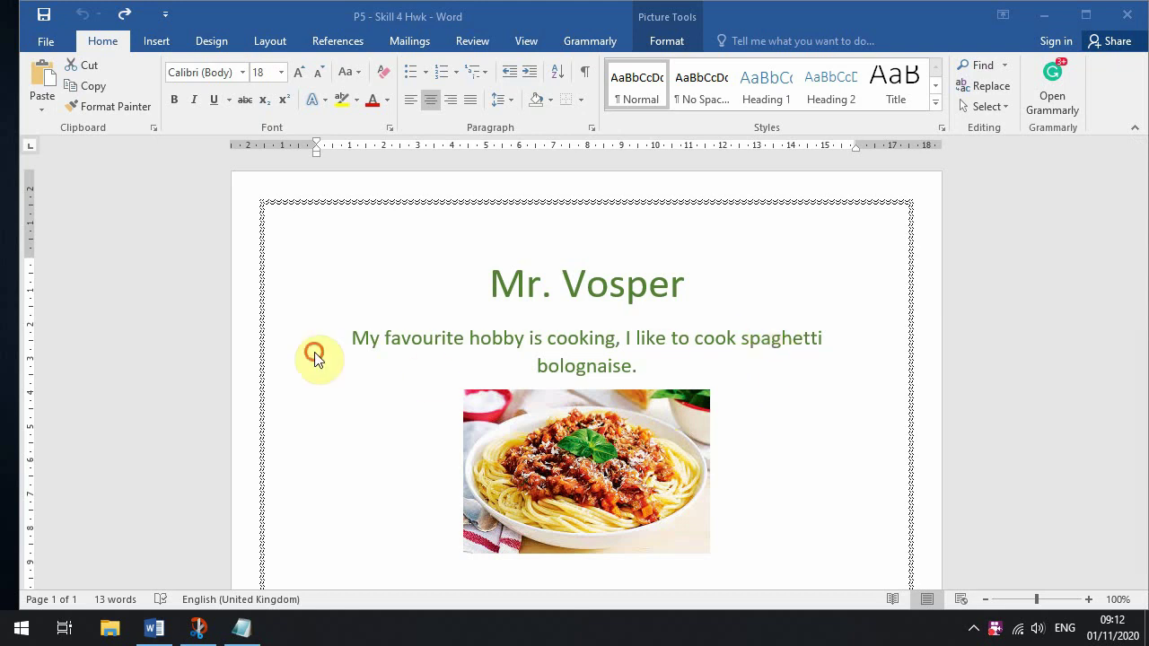
click(473, 368)
click(523, 344)
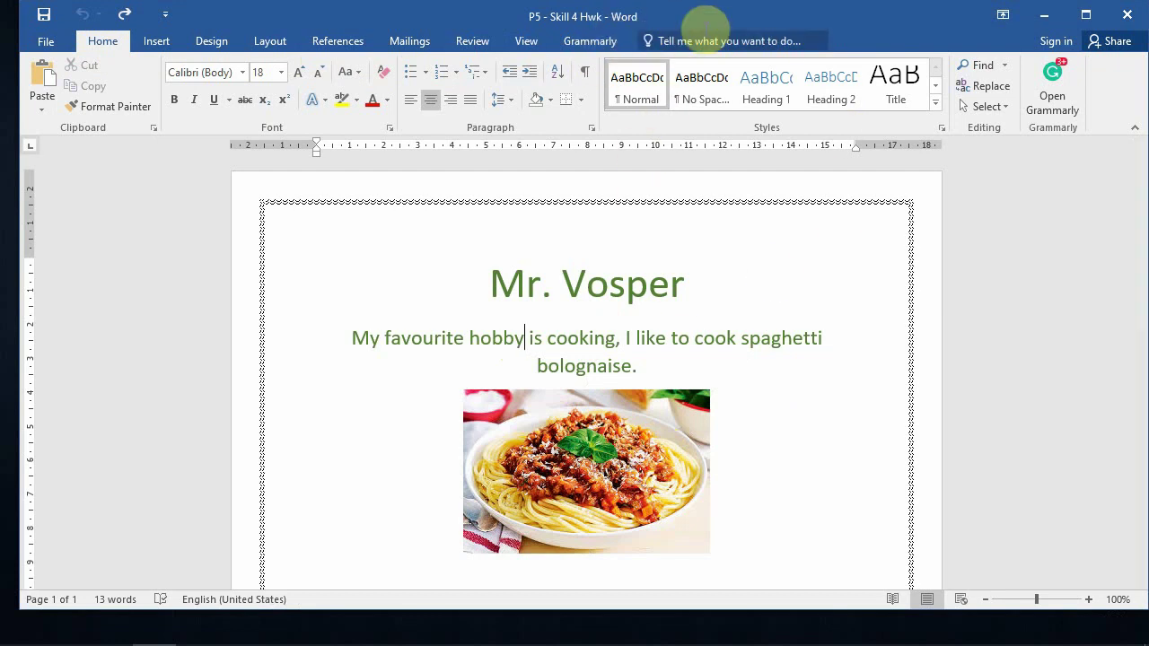
- Select the spaghetti photo and bring up its Picture Tools Format options
click(601, 431)
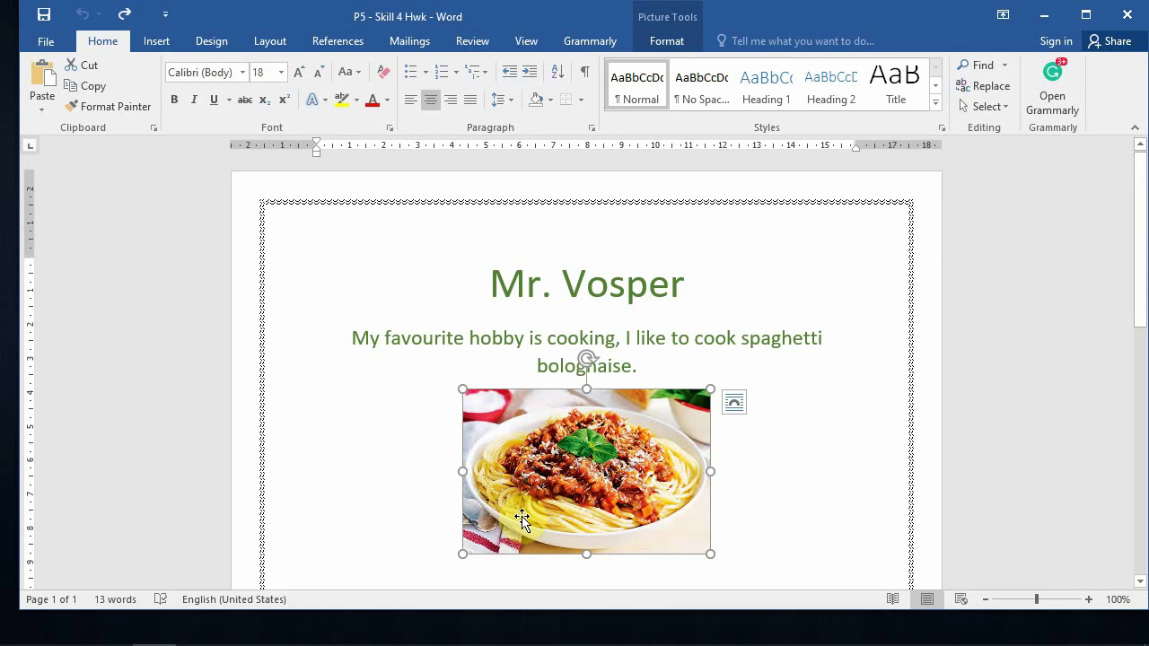
click(668, 42)
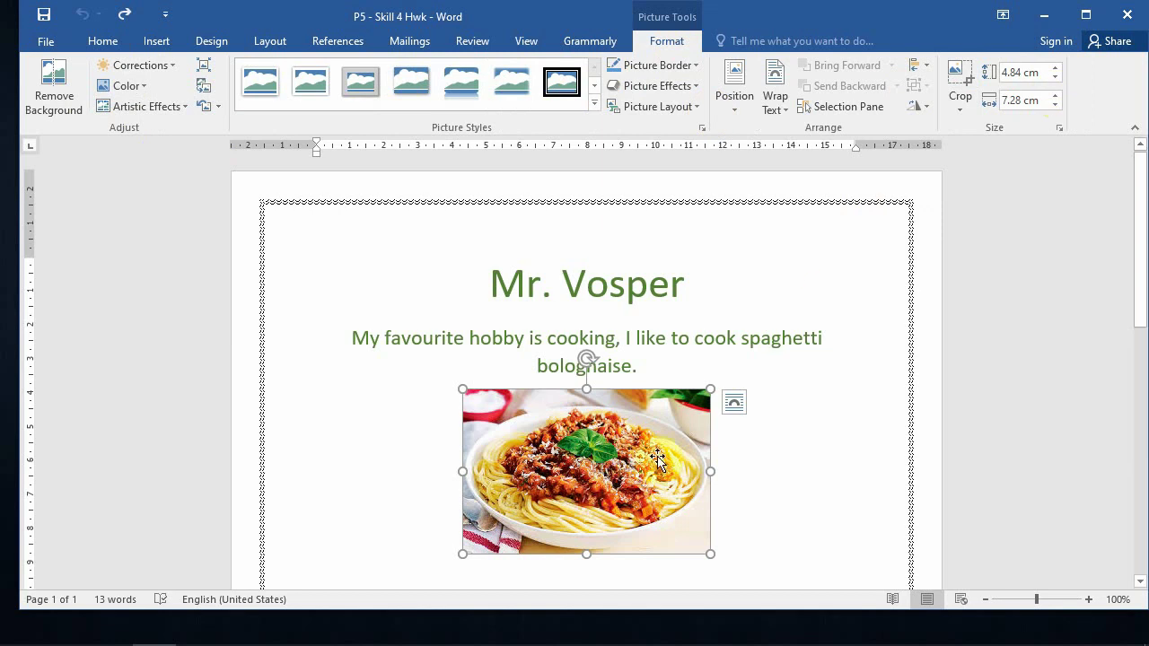
click(656, 336)
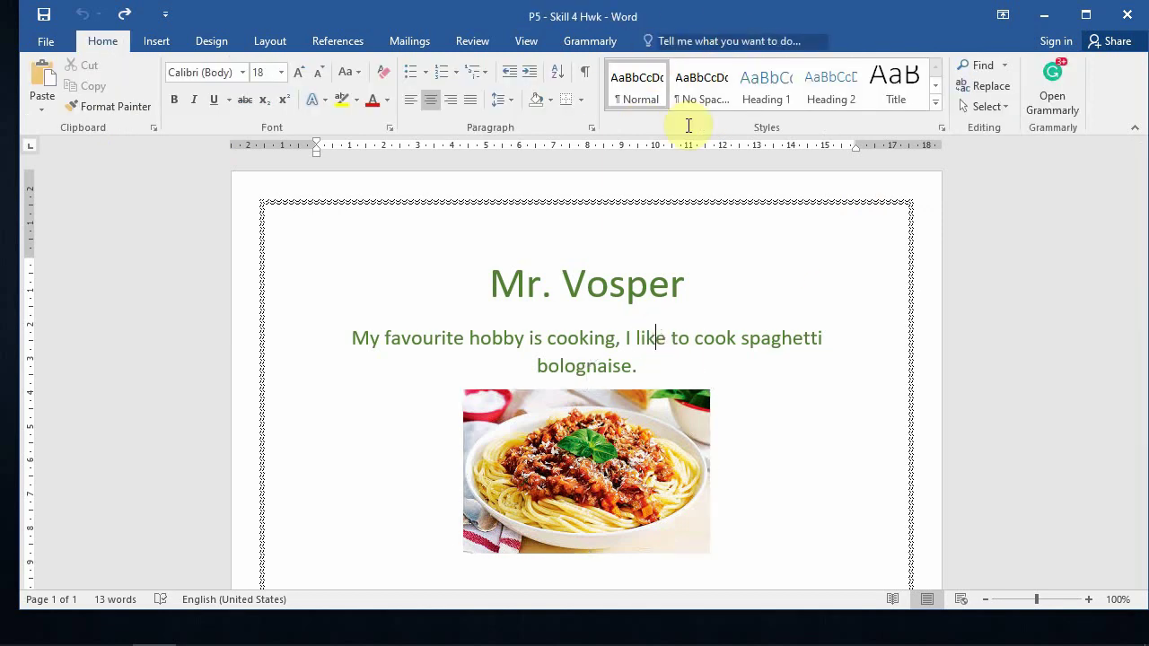
click(611, 465)
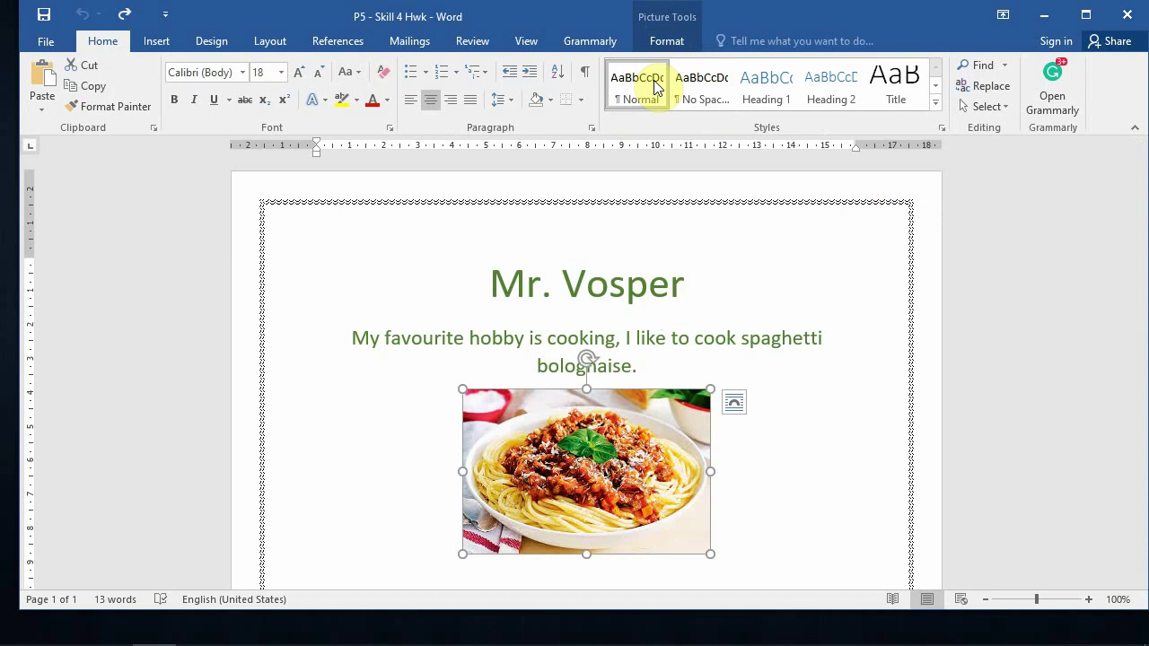
click(669, 41)
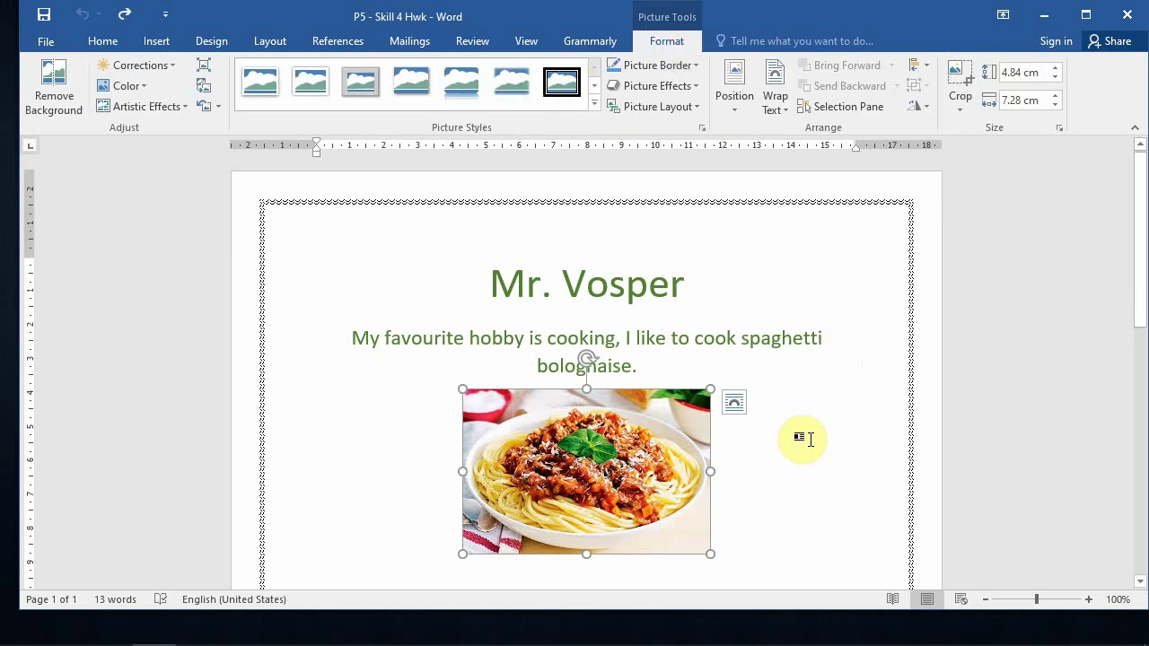
- Resize the spaghetti photo from its corner handle to about 3.91 × 5.87 cm
scroll(784, 476, down, 1)
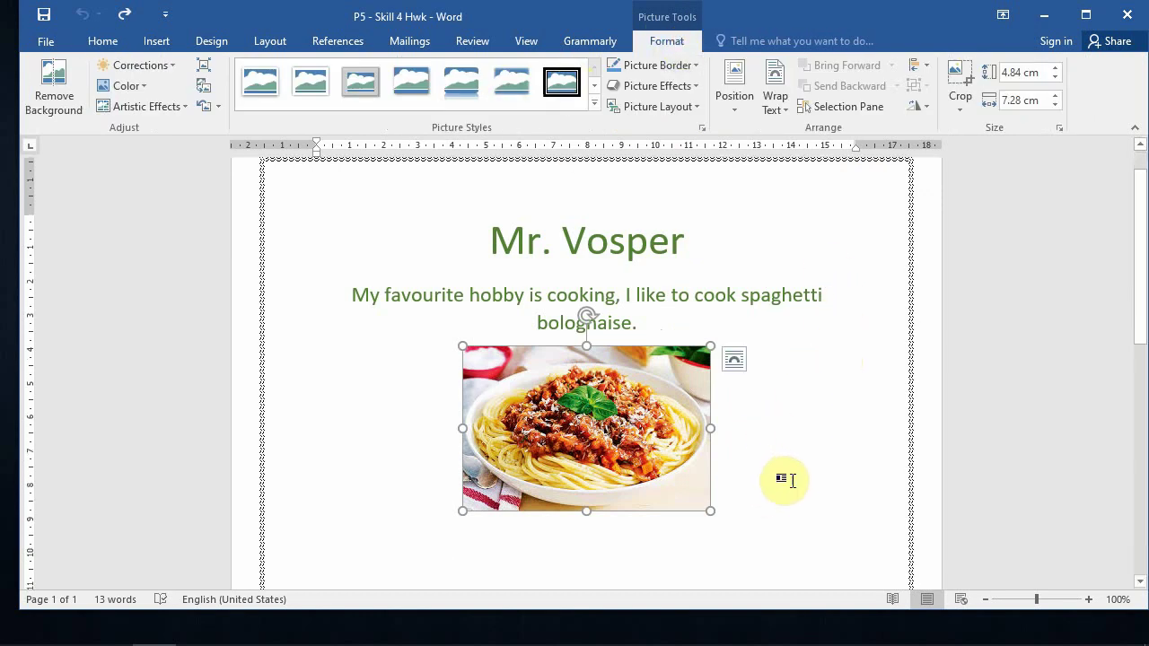
drag(710, 511, 821, 581)
scroll(808, 516, down, 1)
drag(763, 495, 793, 538)
drag(679, 438, 579, 345)
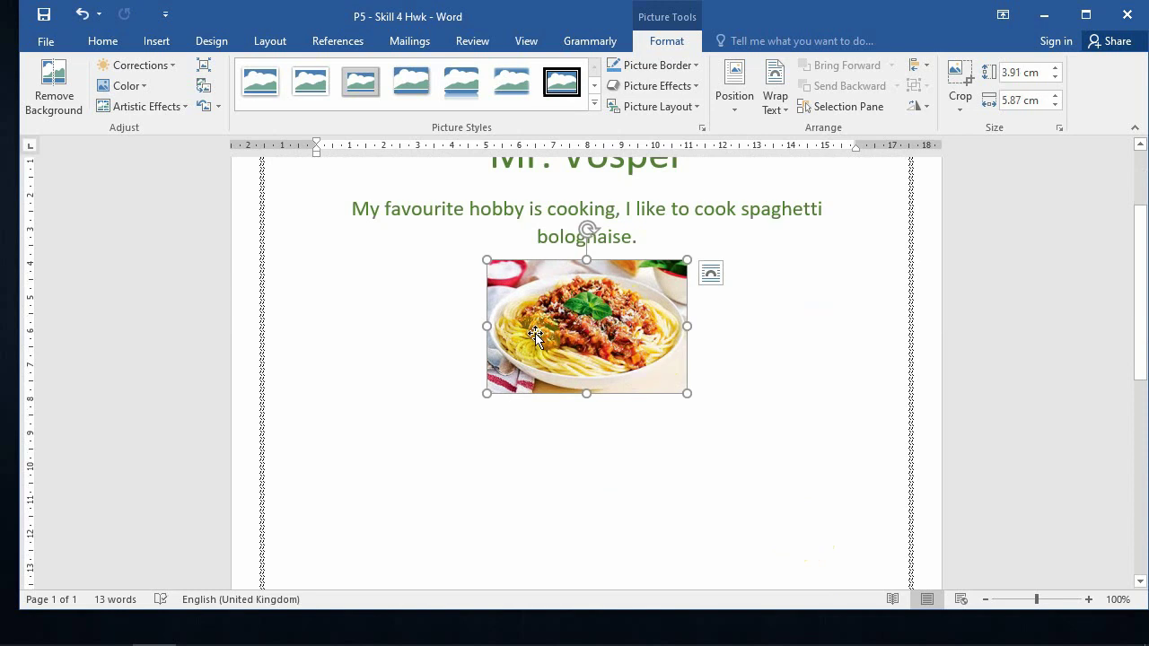
scroll(604, 331, up, 2)
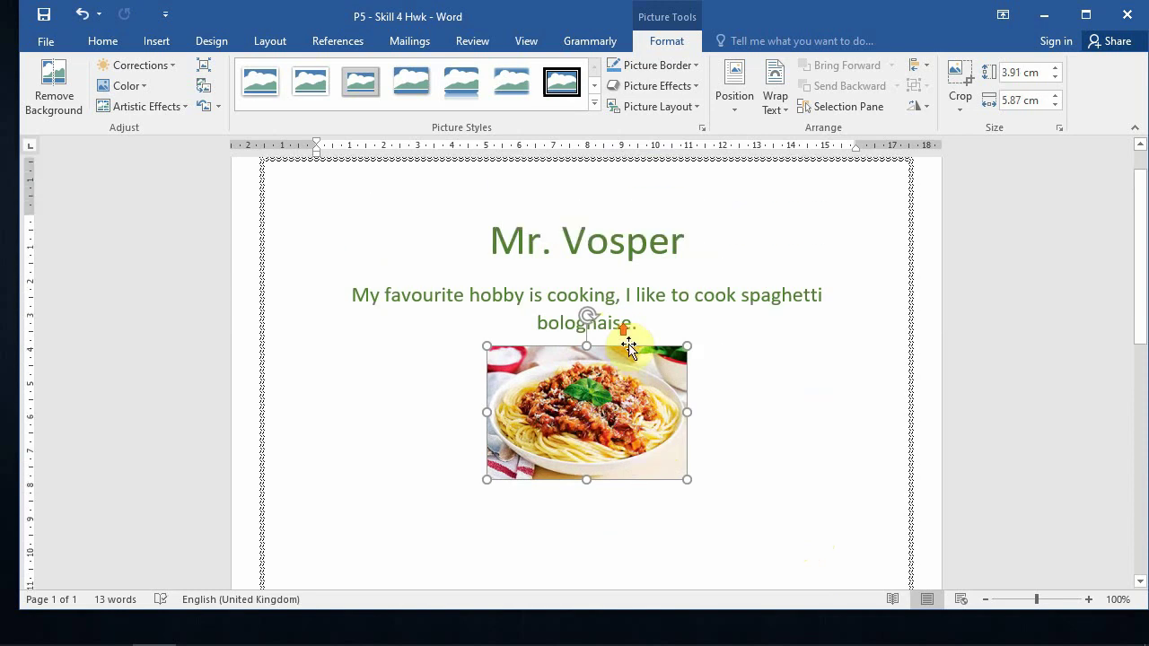
click(673, 368)
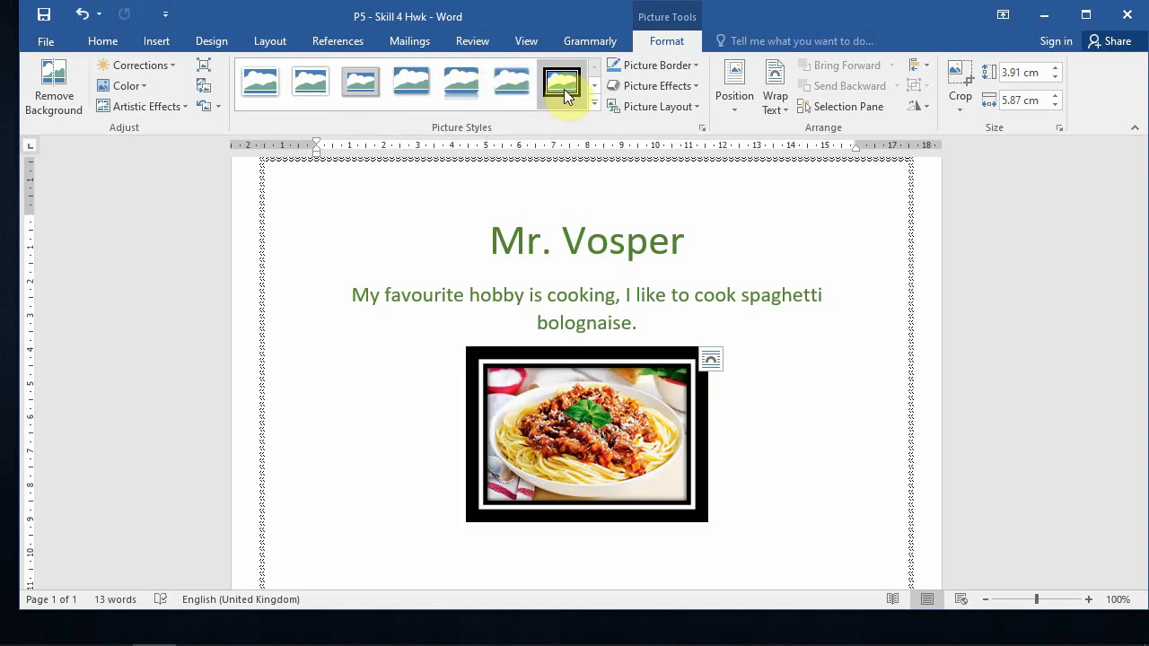
- Apply the Rotated, White picture style to the spaghetti photo
click(594, 109)
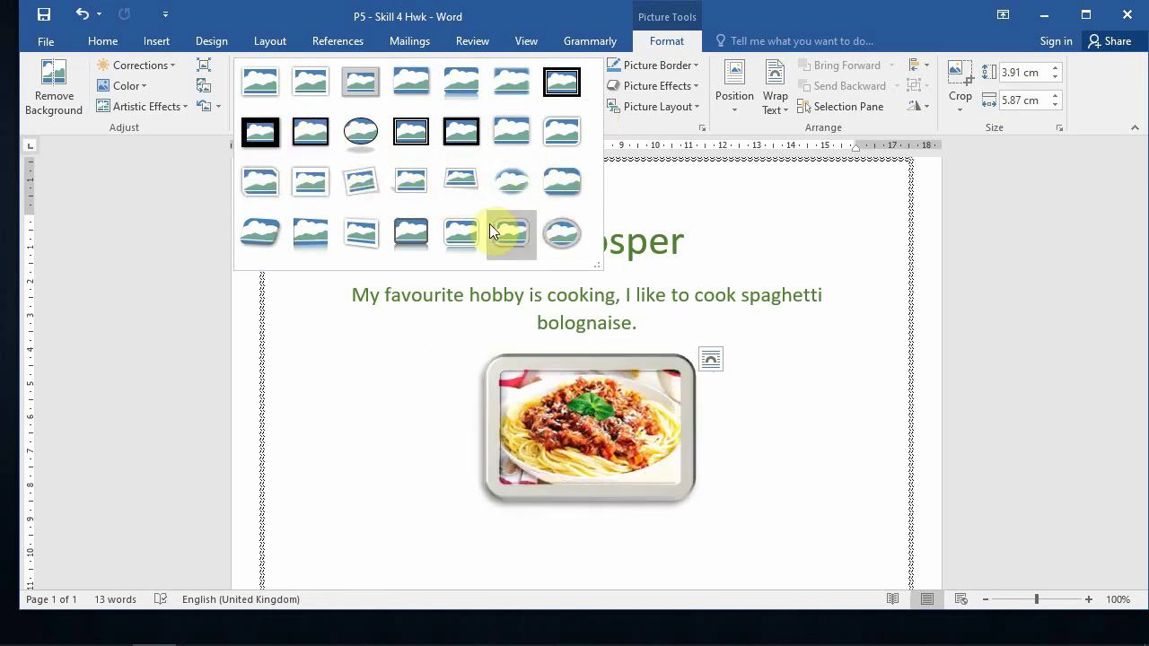
click(373, 188)
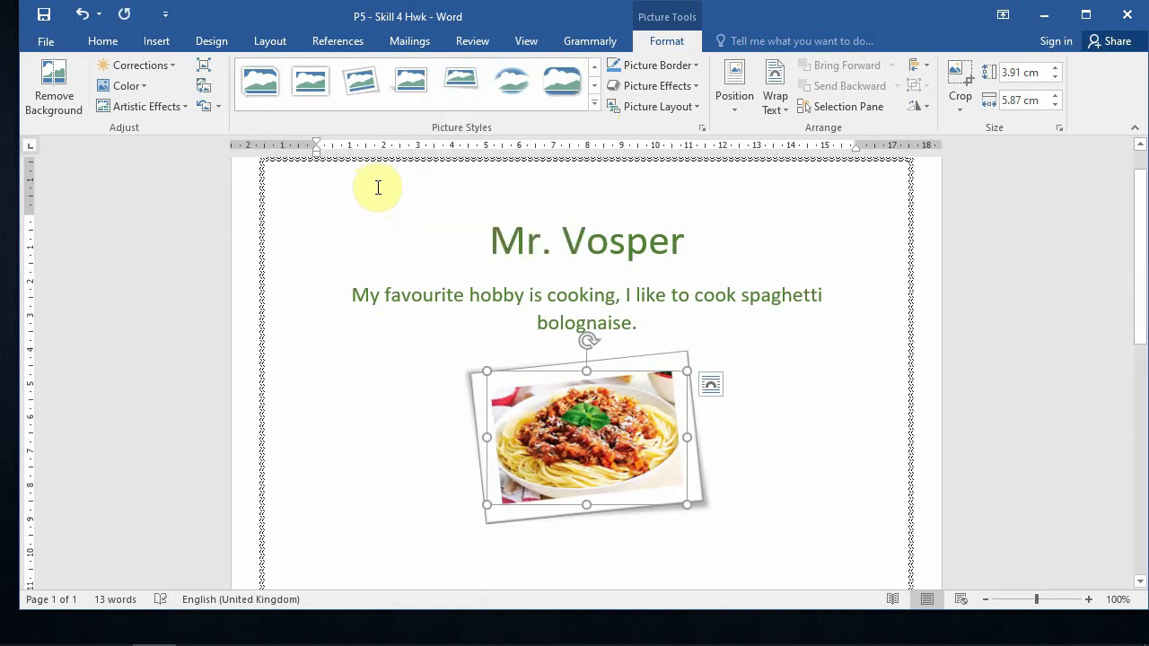
click(773, 454)
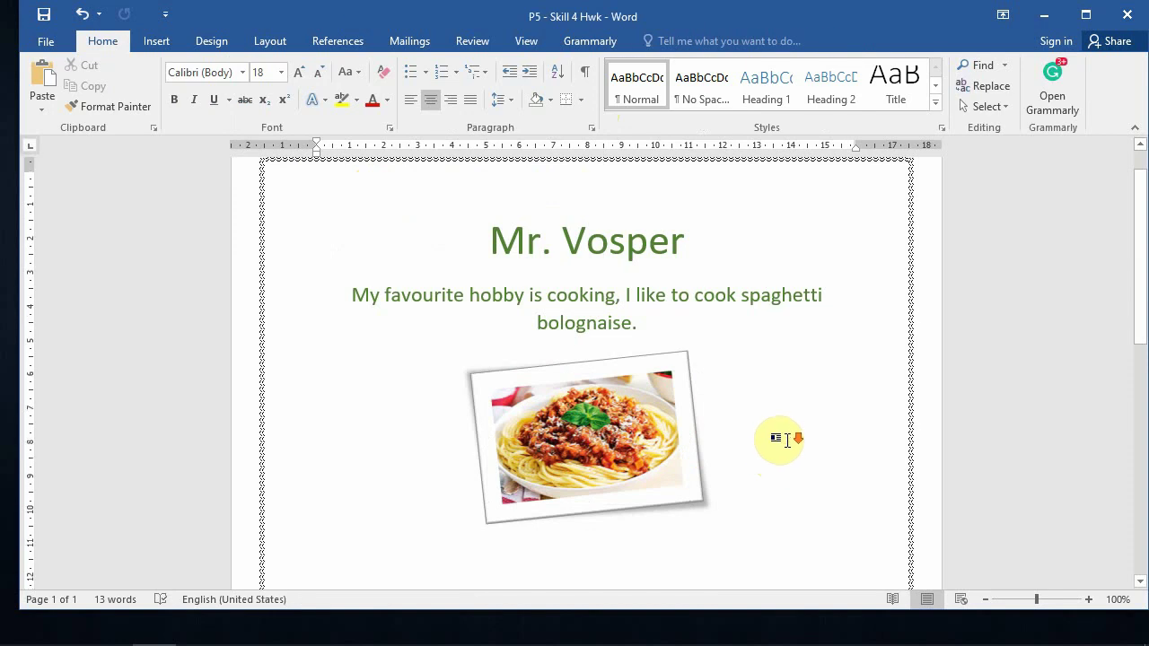
- Paste the Burger King restaurant sentence after the photo using Keep Text Only
scroll(794, 453, down, 2)
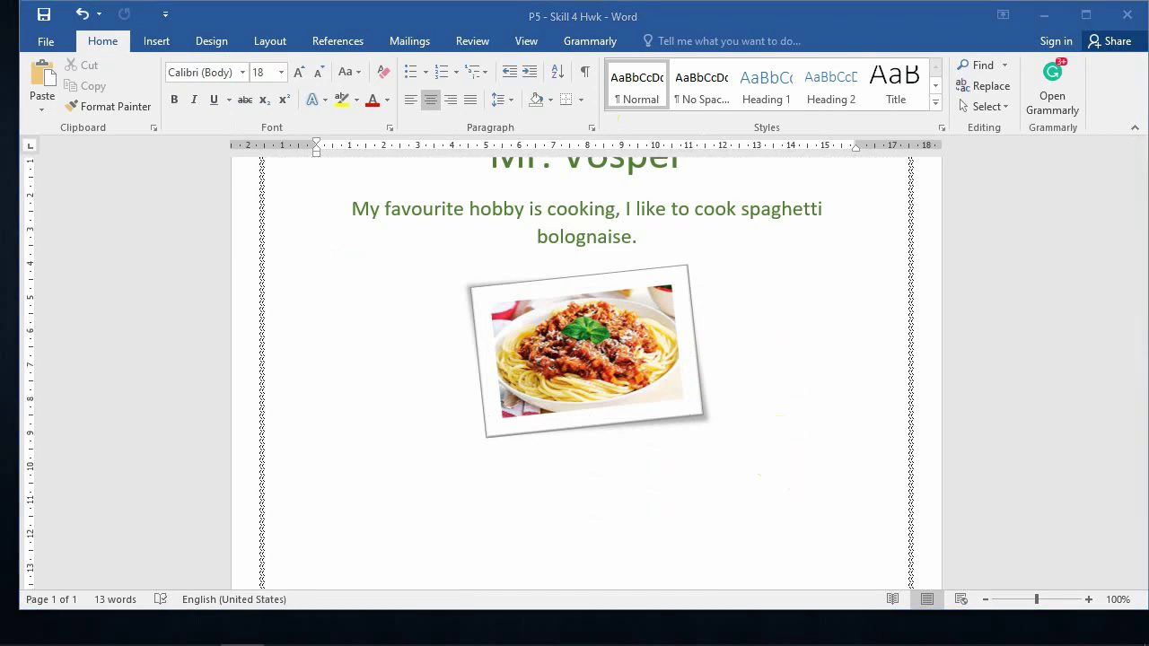
click(750, 435)
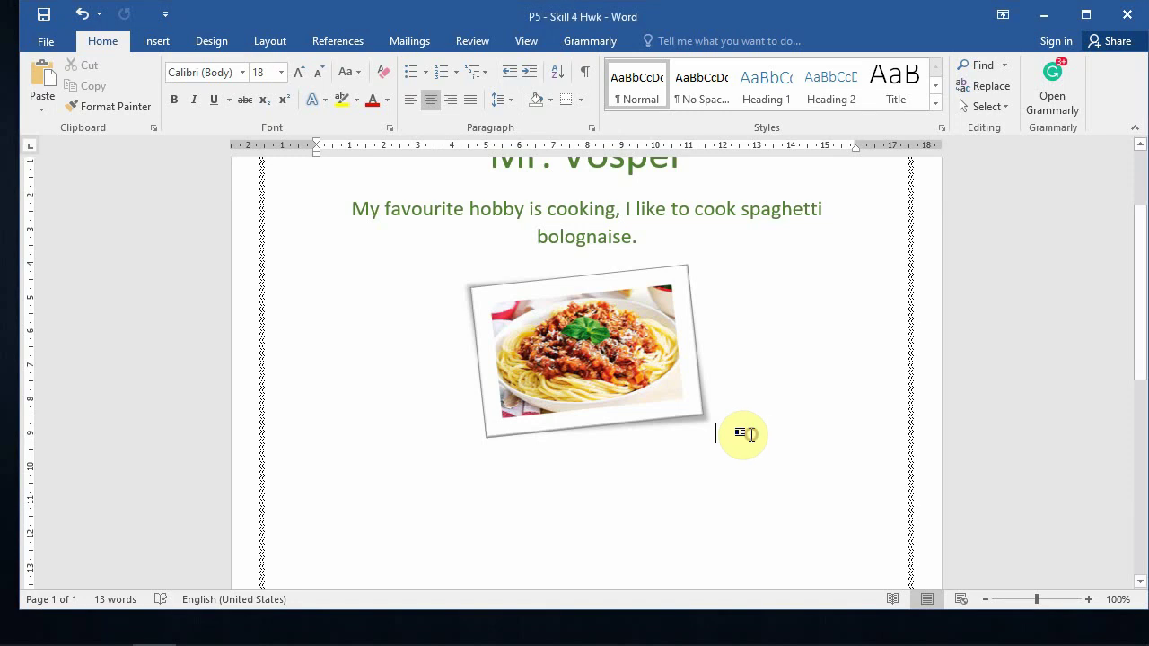
right_click(748, 435)
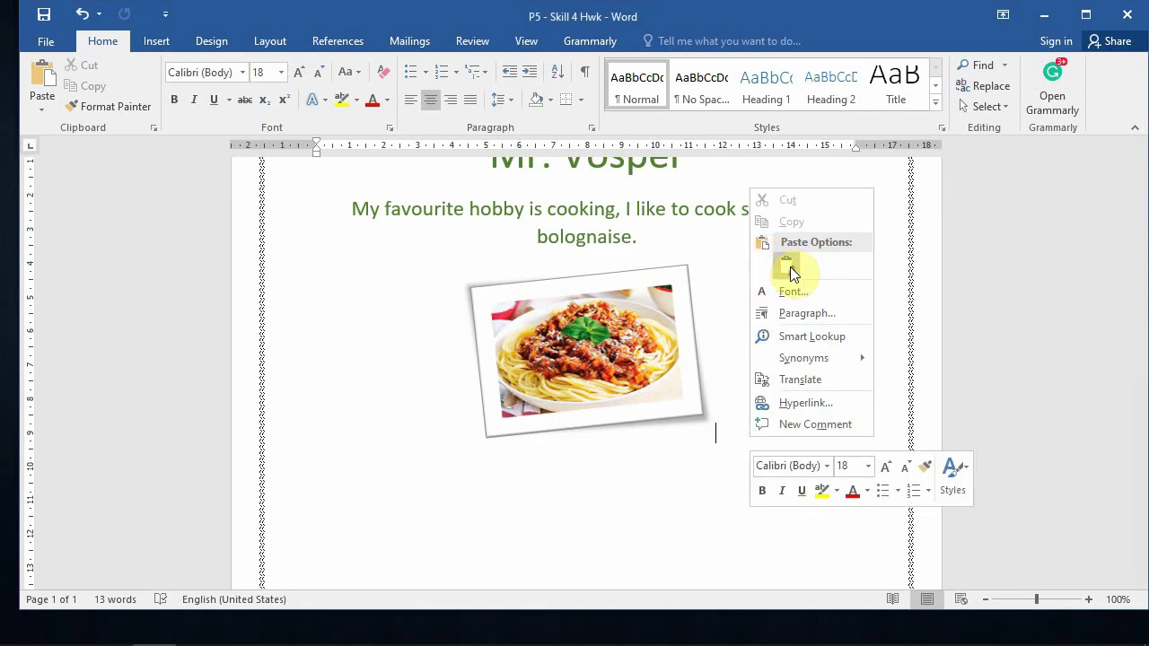
click(790, 268)
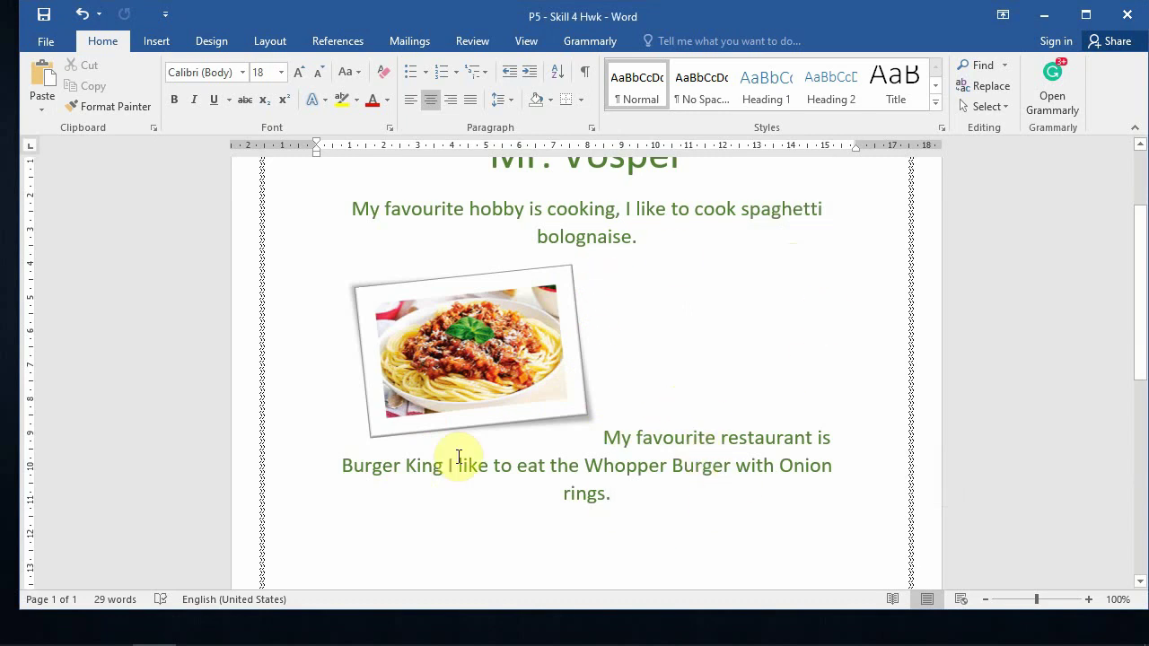
click(475, 366)
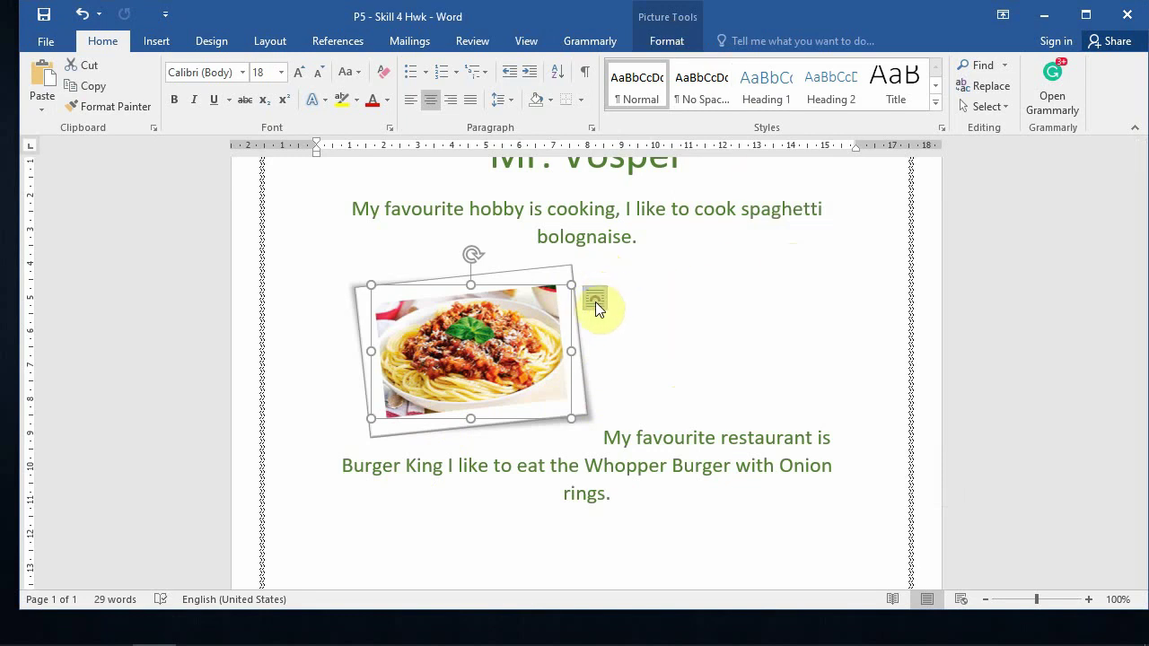
- Set the photo's text wrapping to Tight and move it left of the restaurant text
click(652, 41)
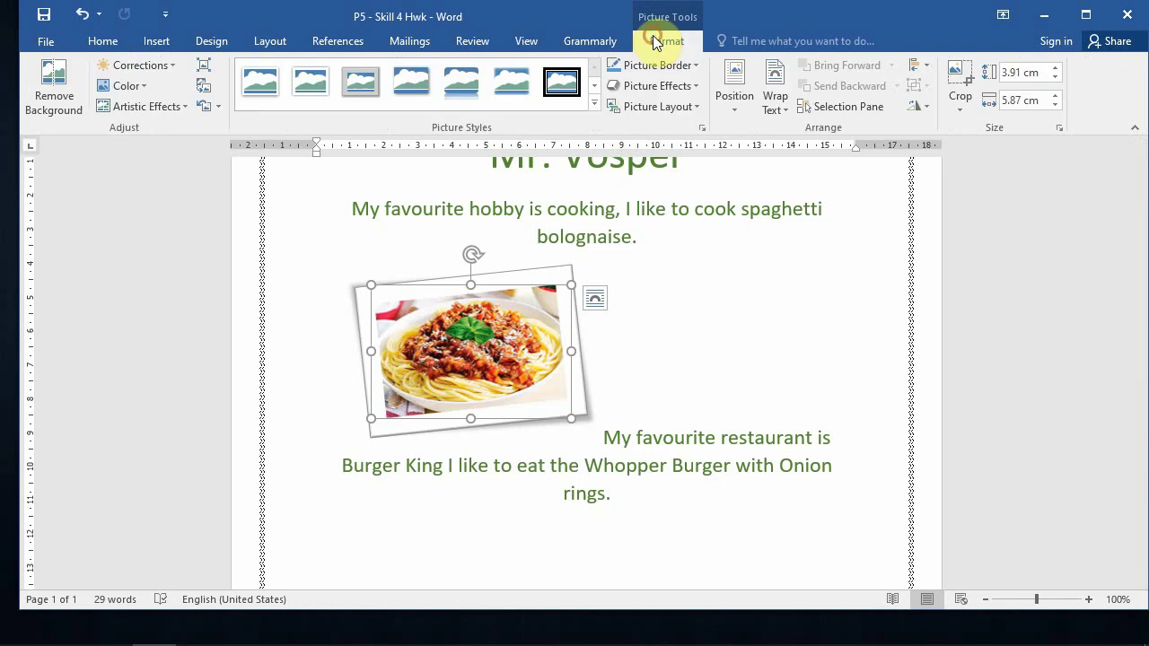
click(782, 112)
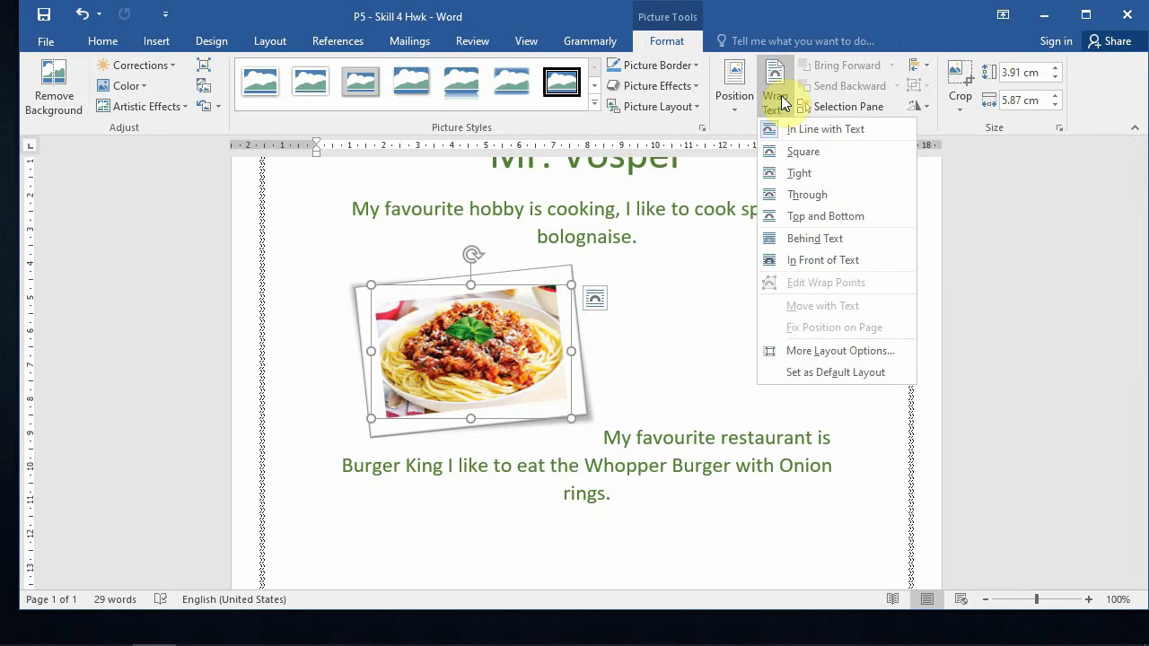
click(802, 174)
click(796, 300)
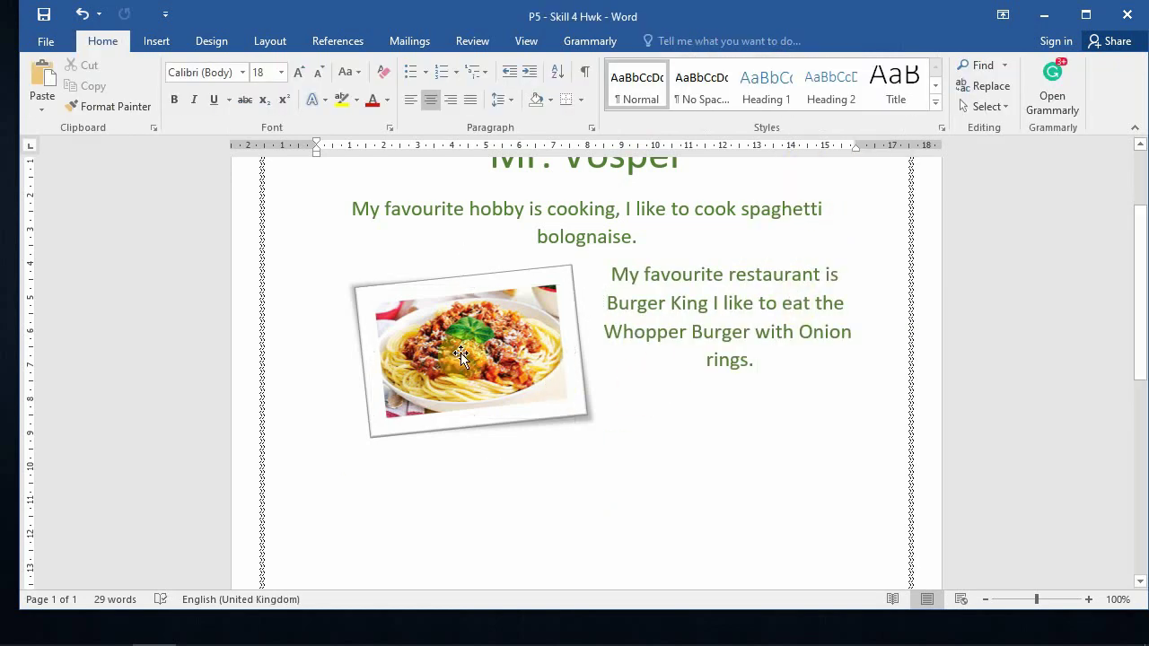
mouse_move(460, 352)
mouse_down()
mouse_move(728, 341)
mouse_move(763, 325)
mouse_move(729, 330)
mouse_move(621, 284)
mouse_move(604, 344)
mouse_move(442, 346)
mouse_up()
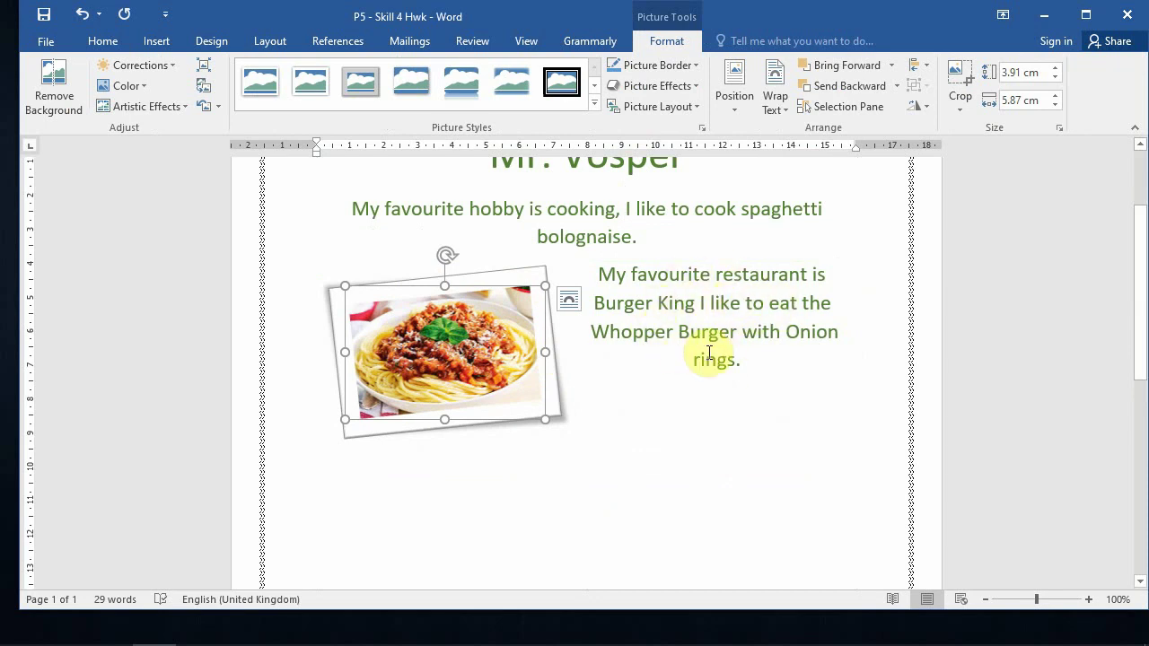
- Make 'Burger King' bold and 'Onion rings' bold and underlined
click(691, 305)
drag(687, 304, 612, 306)
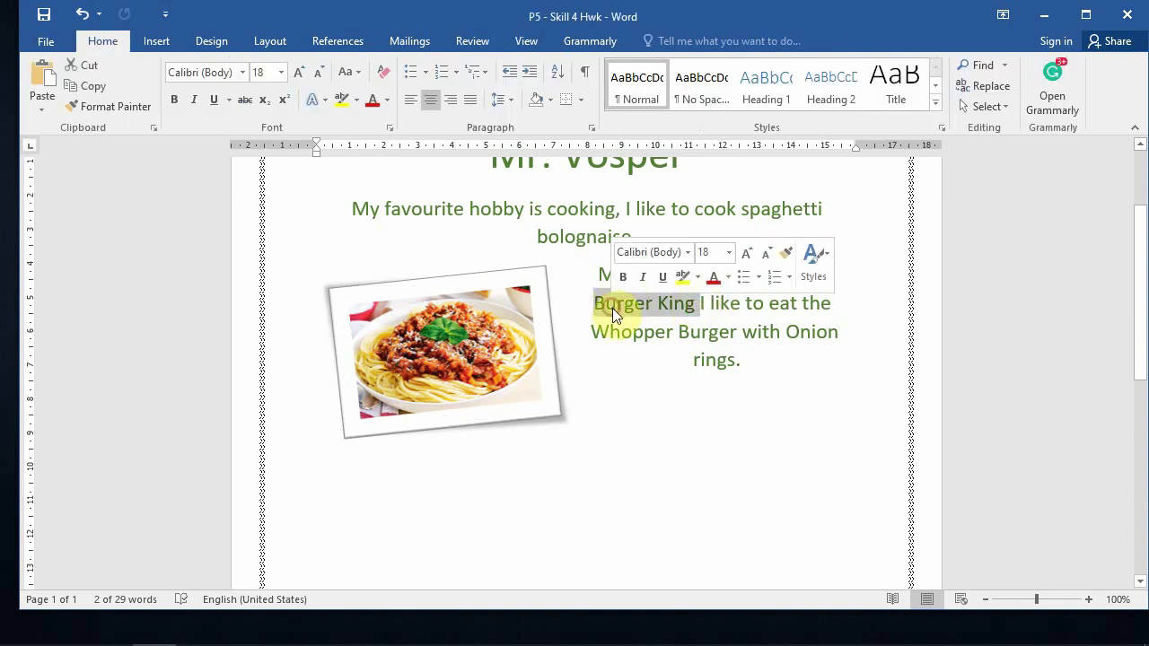
click(174, 99)
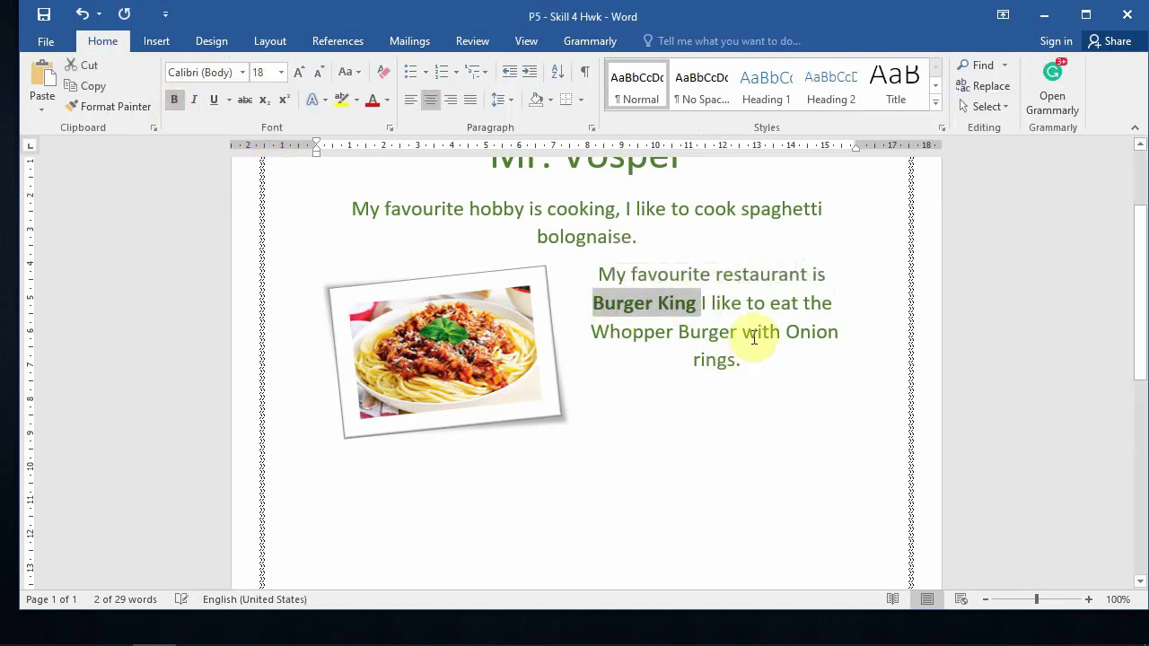
drag(790, 329, 734, 364)
click(175, 100)
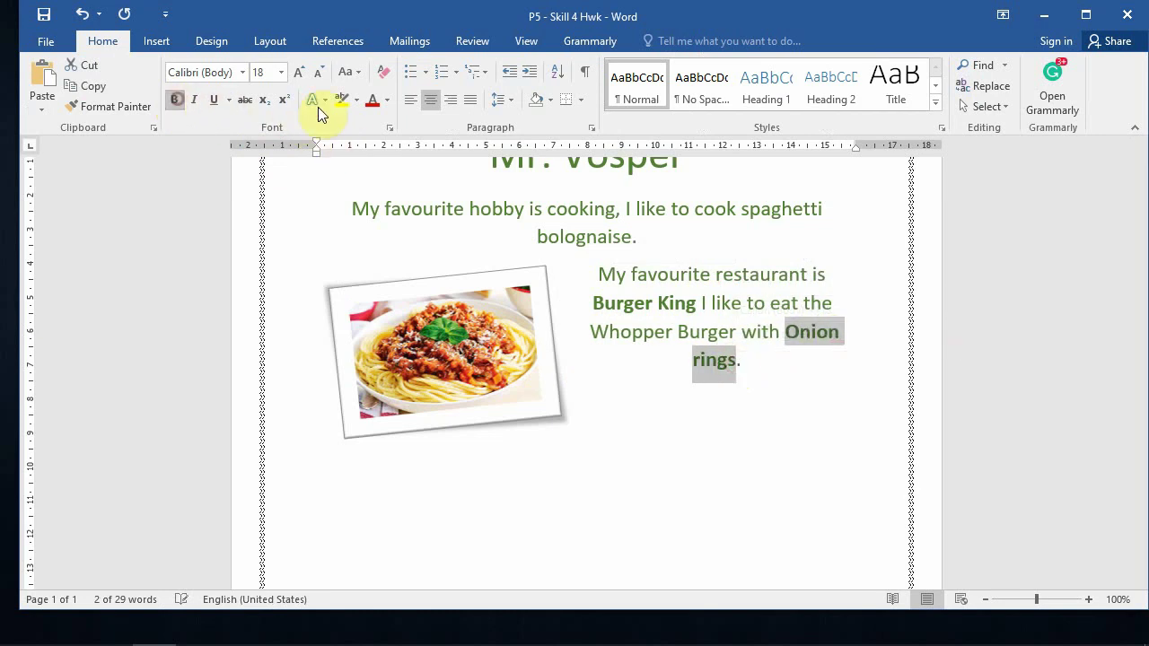
click(709, 332)
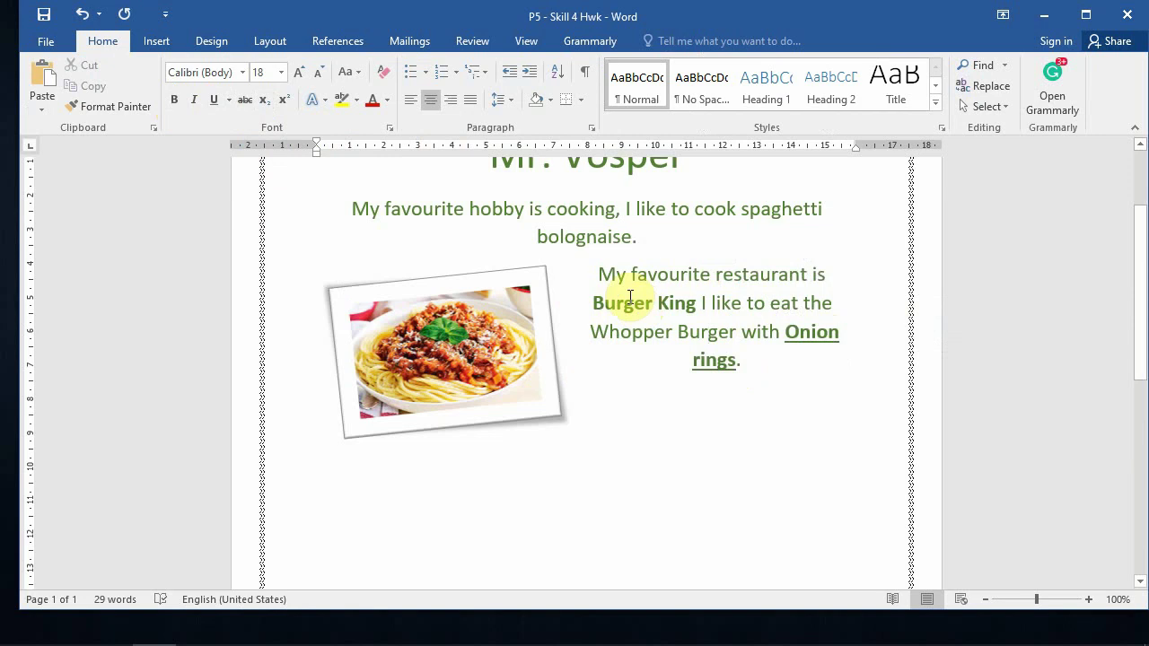
scroll(632, 311, up, 2)
- Apply bold and underline to the green page title
drag(682, 235, 487, 239)
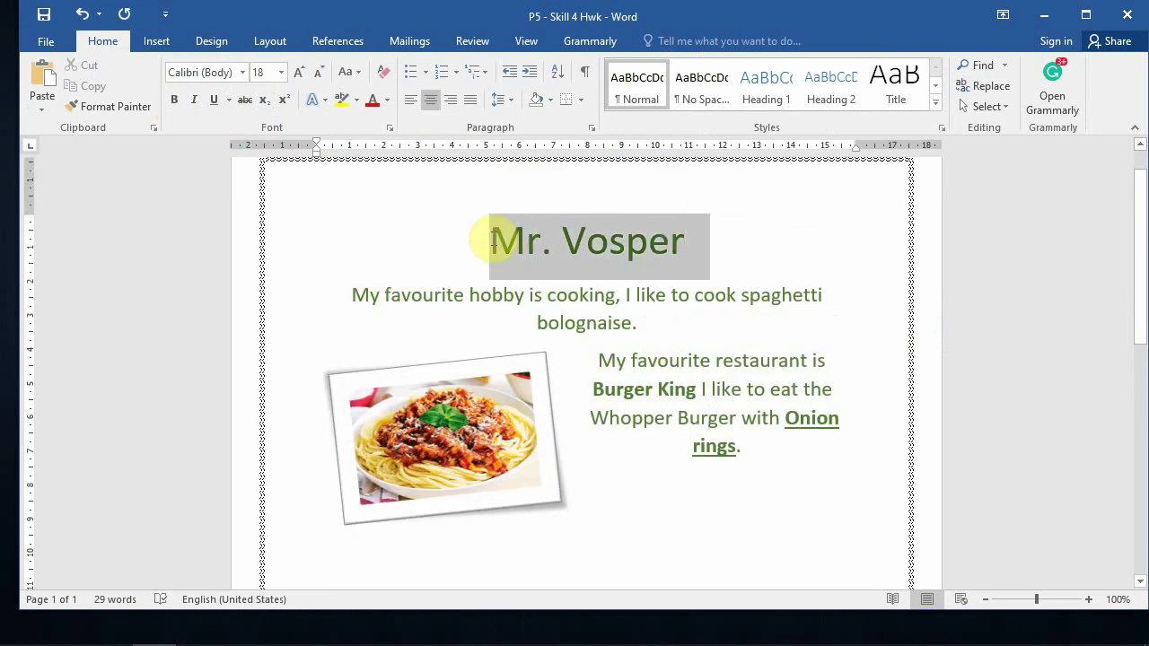
click(173, 104)
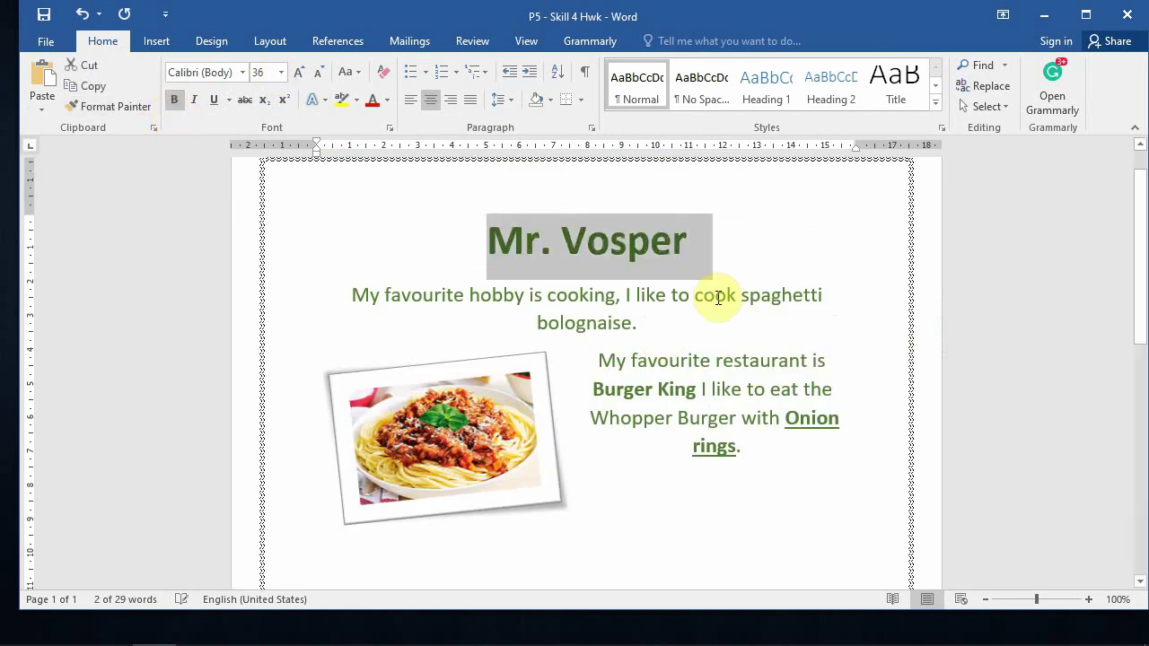
click(221, 102)
click(767, 360)
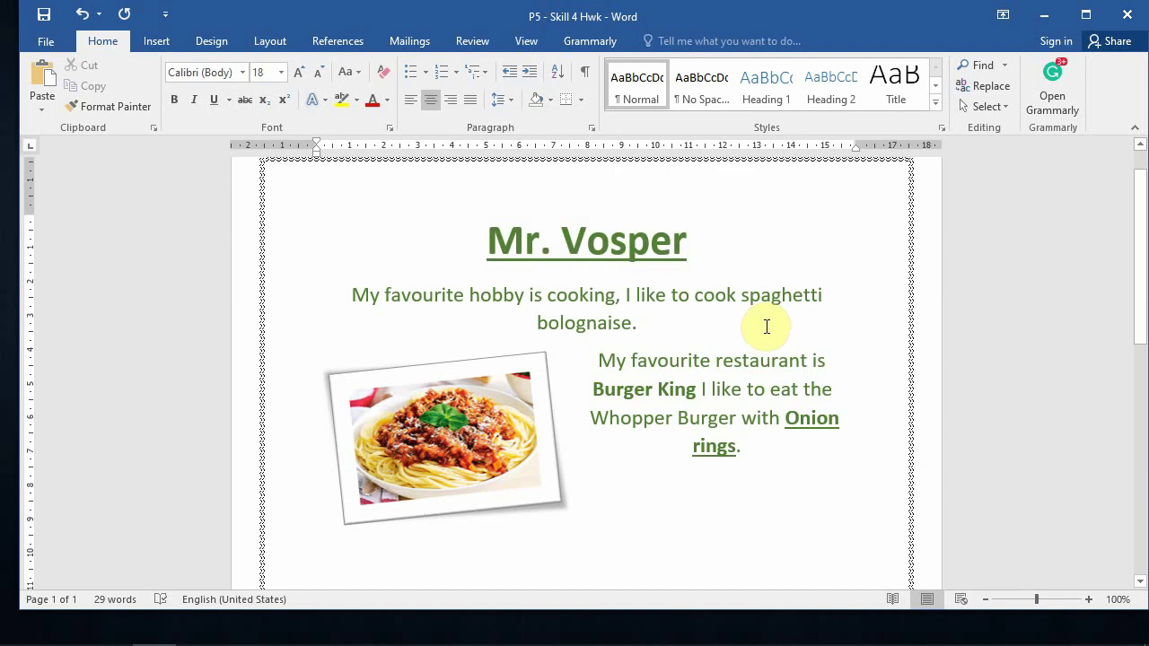
- Reselect the spaghetti photo to review its picture formatting, then deselect it
click(470, 419)
click(668, 40)
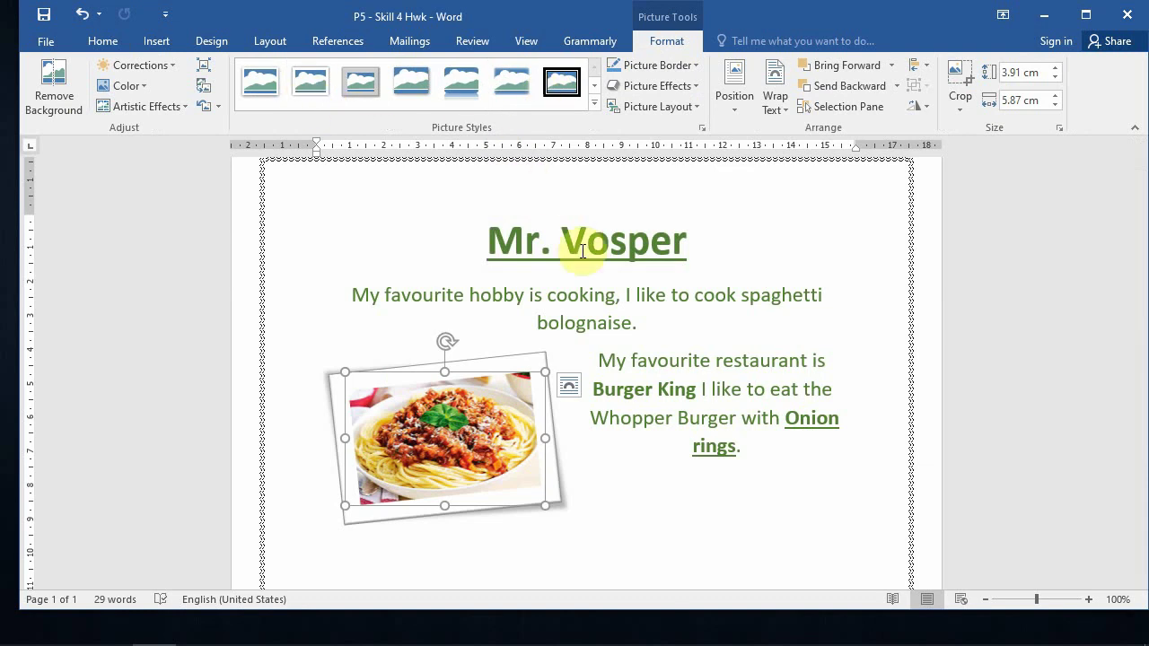
click(703, 395)
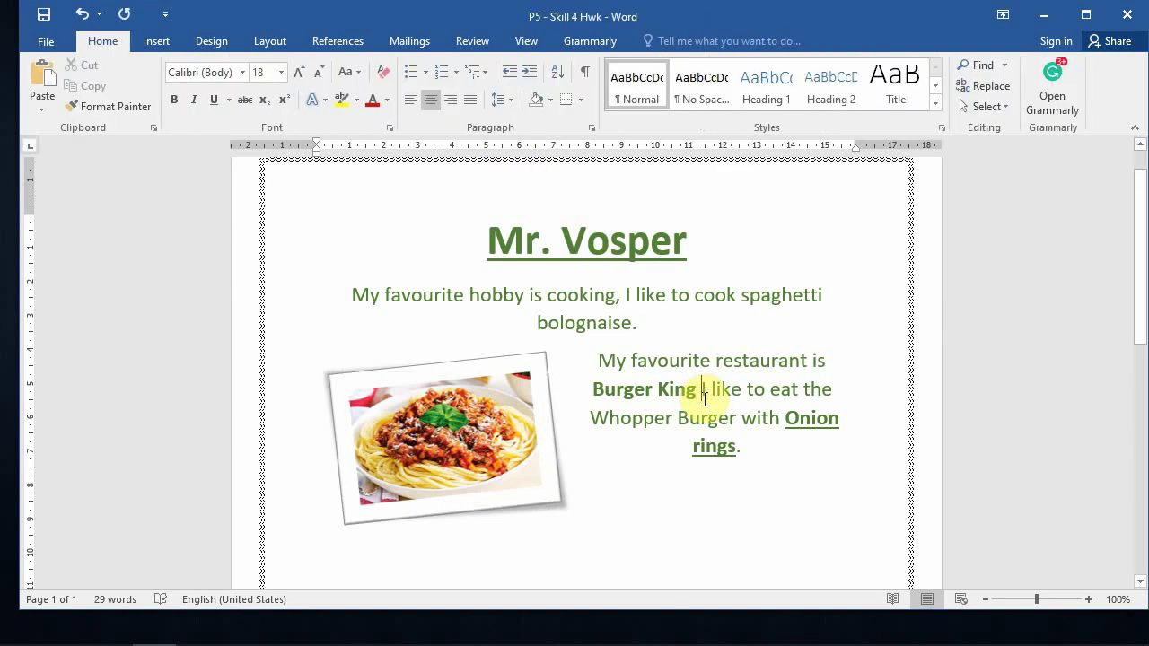